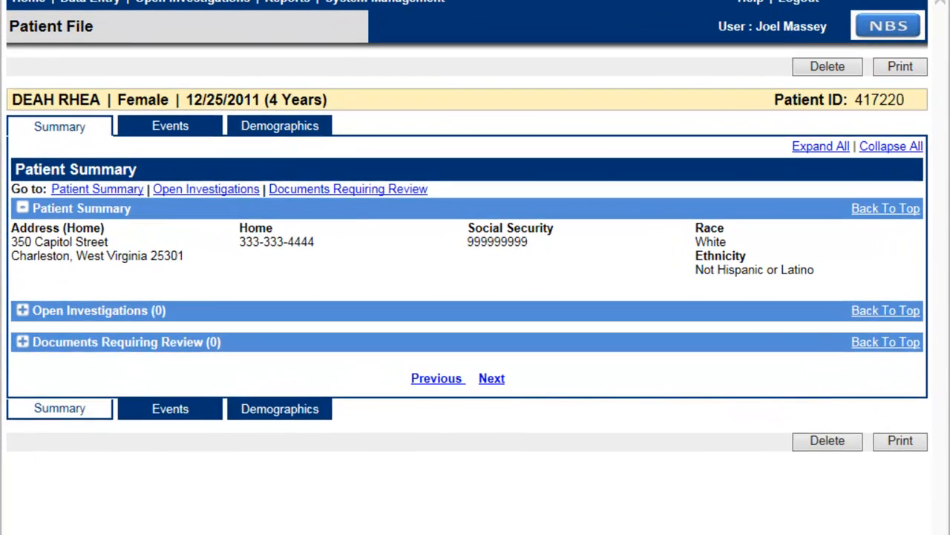
# Start a new lab report from the patient's events and set the reporting facility to West Virginia University Hospitals, searching for "West Virginia University".
pyautogui.click(235, 156)
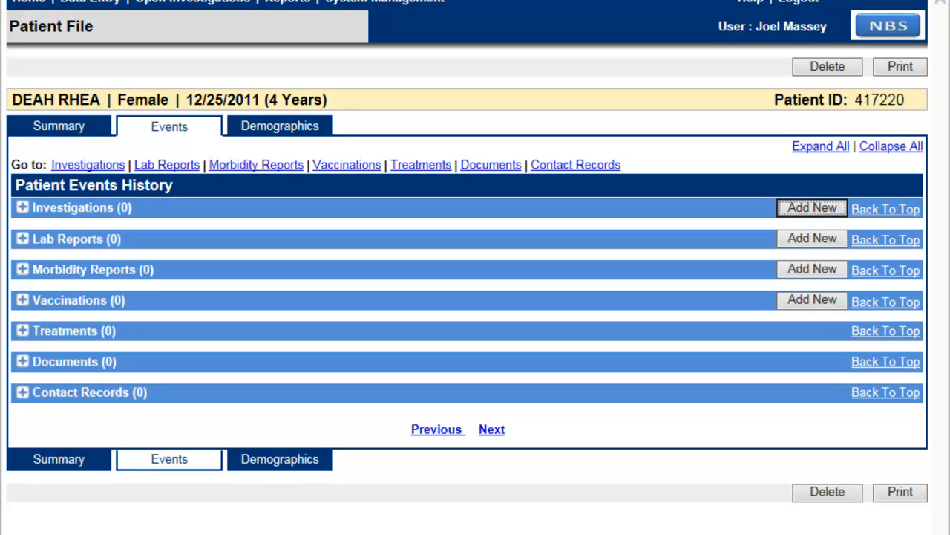
pyautogui.click(813, 238)
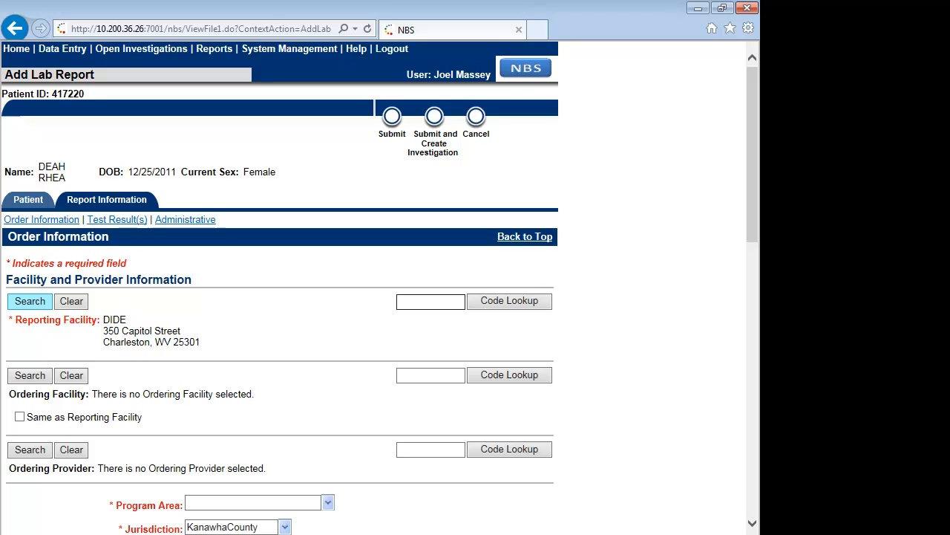
pyautogui.click(30, 300)
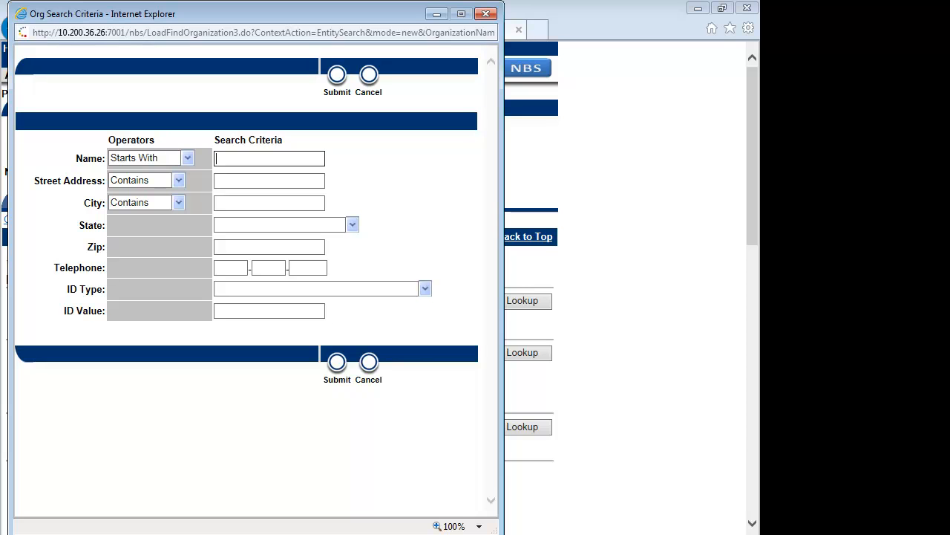
pyautogui.write('West')
pyautogui.write(' Virginia')
pyautogui.write(' University')
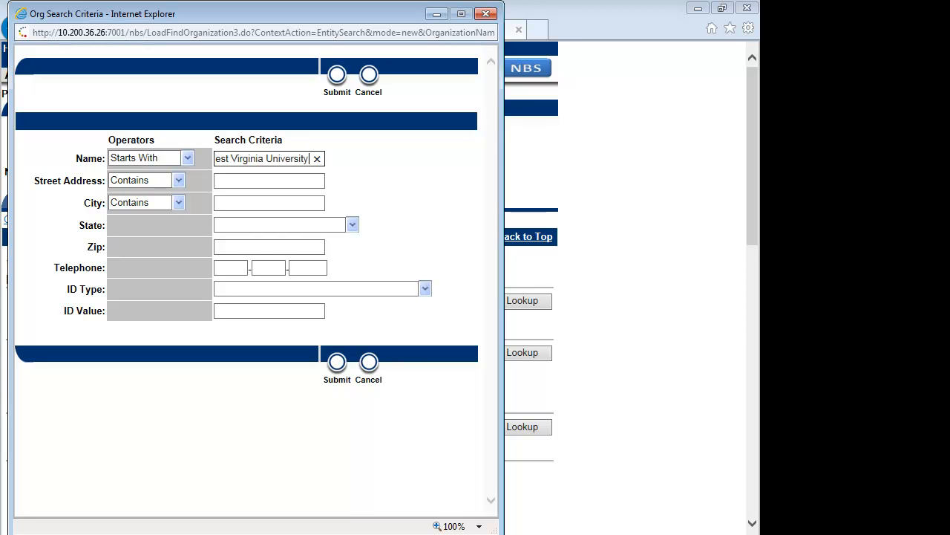
pyautogui.press('Return')
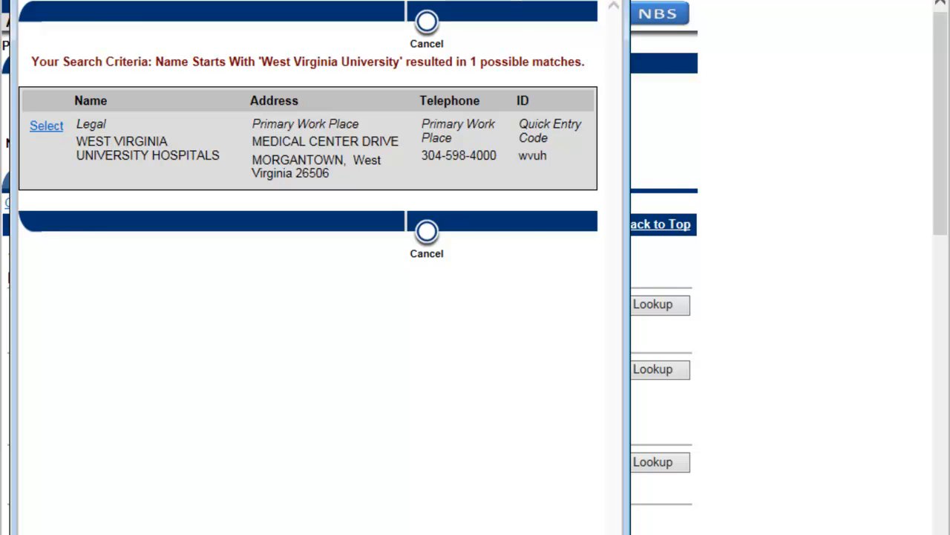
pyautogui.click(46, 127)
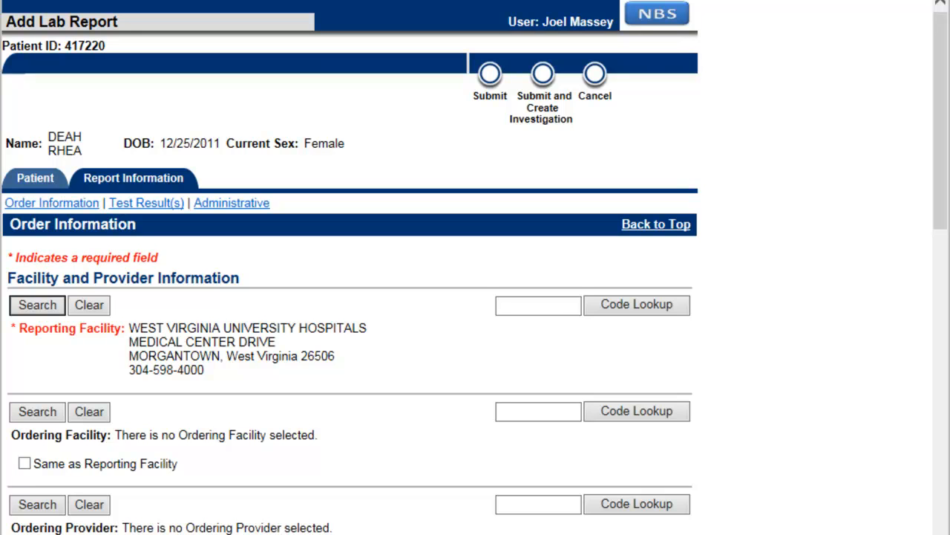
# Search organizations starting with "university" and select University Healthcare Berkeley Medical Center as the ordering facility.
pyautogui.moveTo(181, 463); pyautogui.dragTo(32, 463)
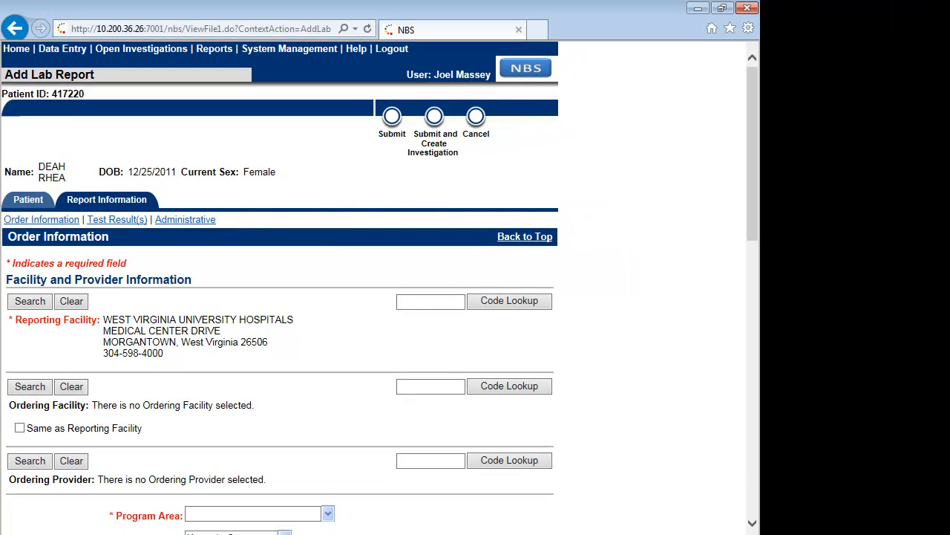
pyautogui.click(30, 386)
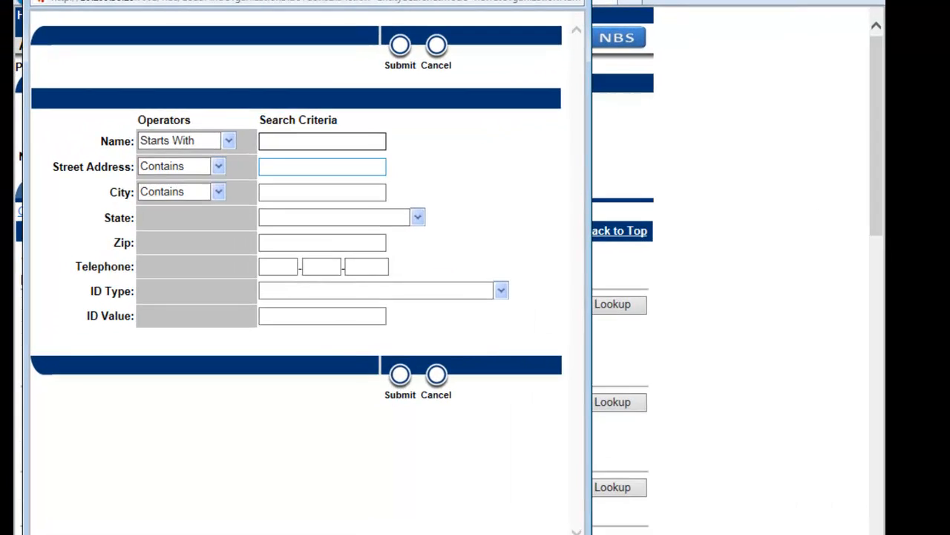
pyautogui.write('university')
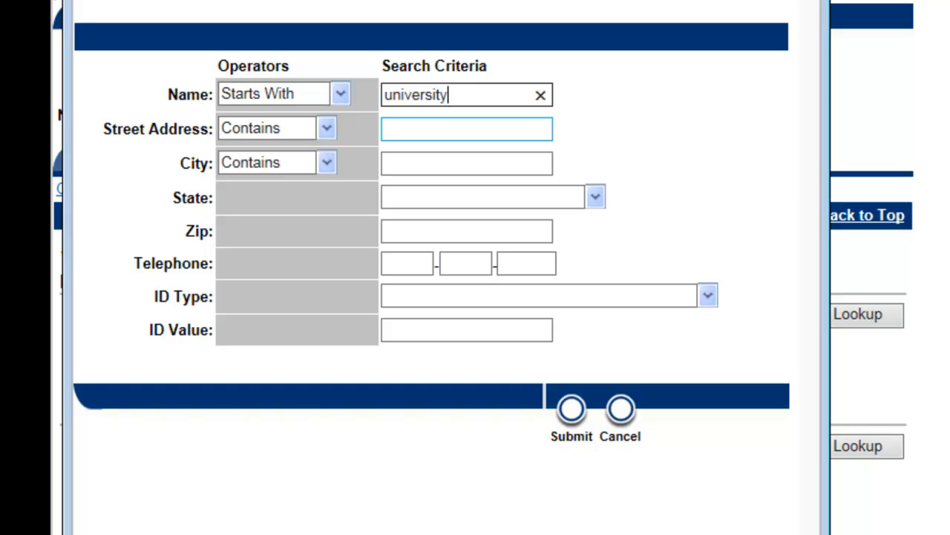
pyautogui.press('Return')
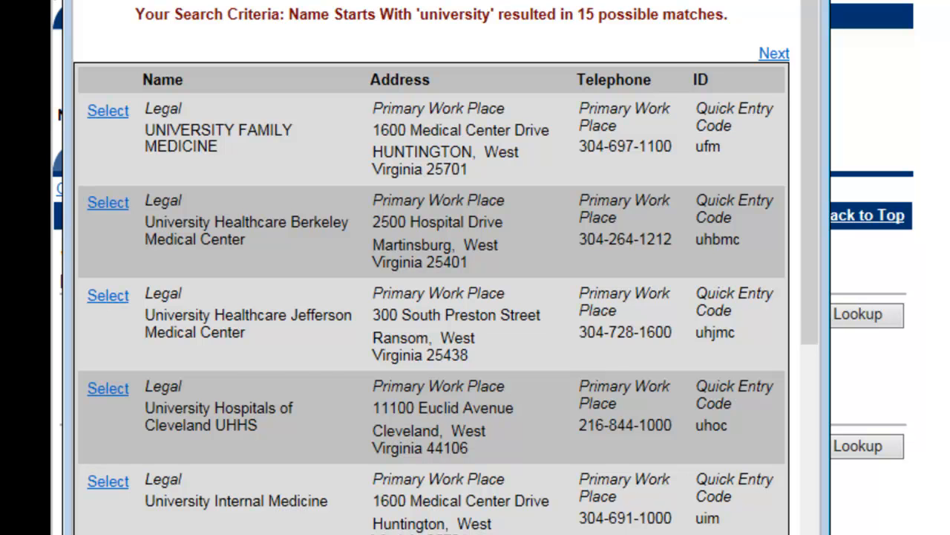
pyautogui.click(108, 203)
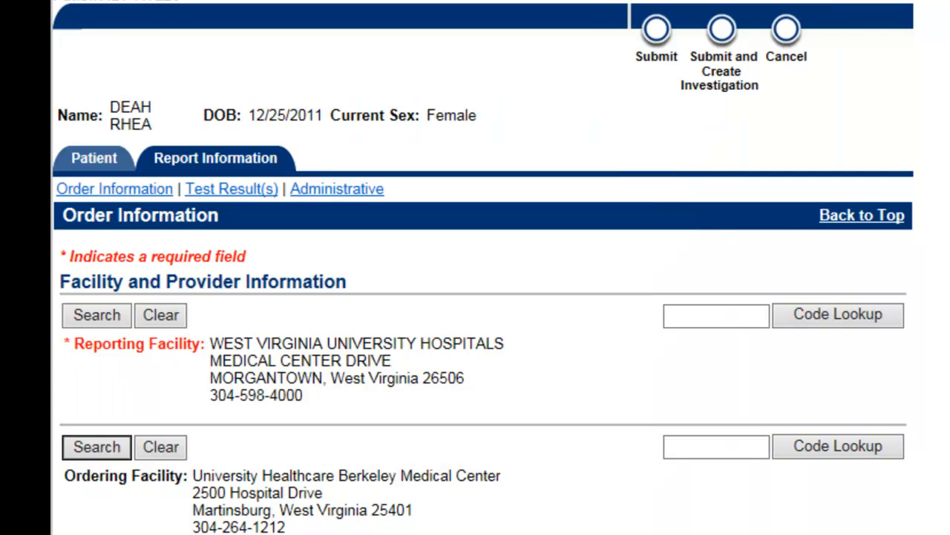
# Set the program area to Enteric and the lab report date to 04/27/2016.
pyautogui.scroll(-5, 483, 297)
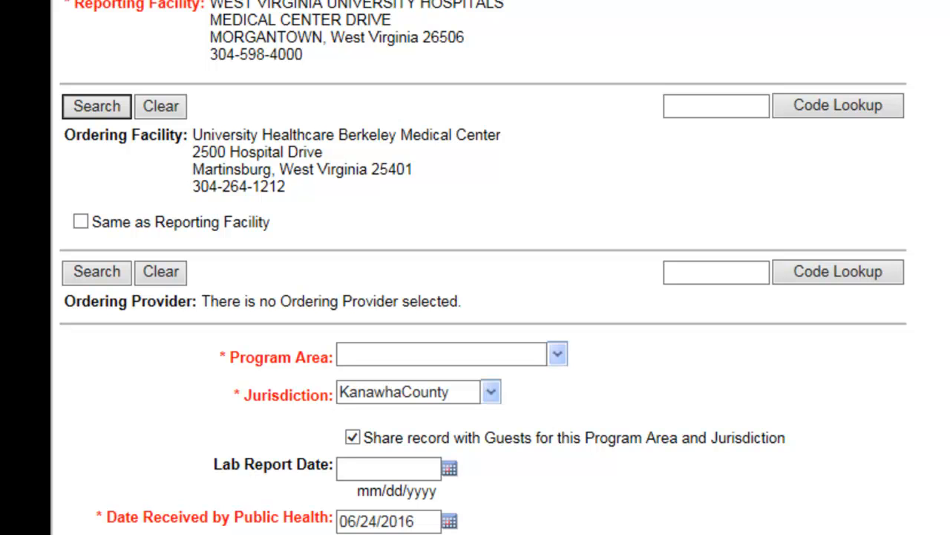
pyautogui.click(557, 354)
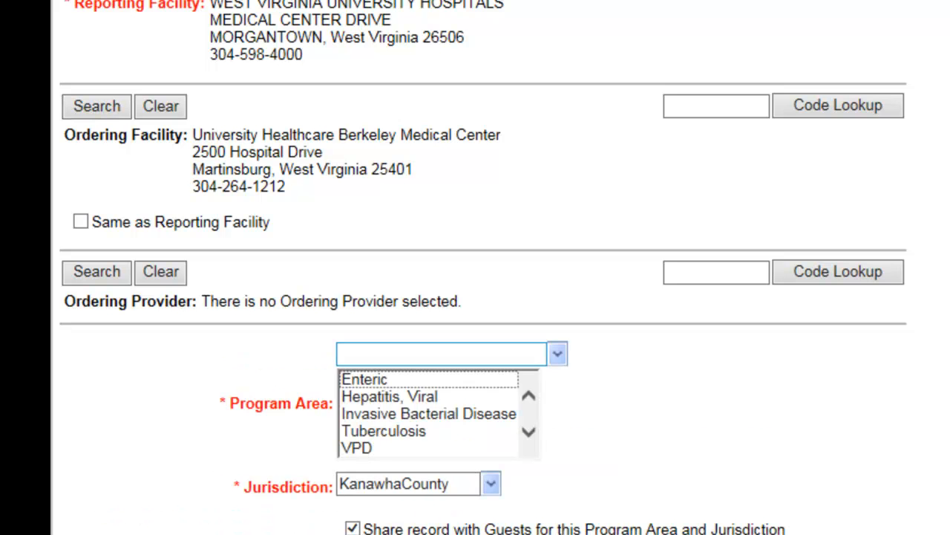
pyautogui.click(364, 379)
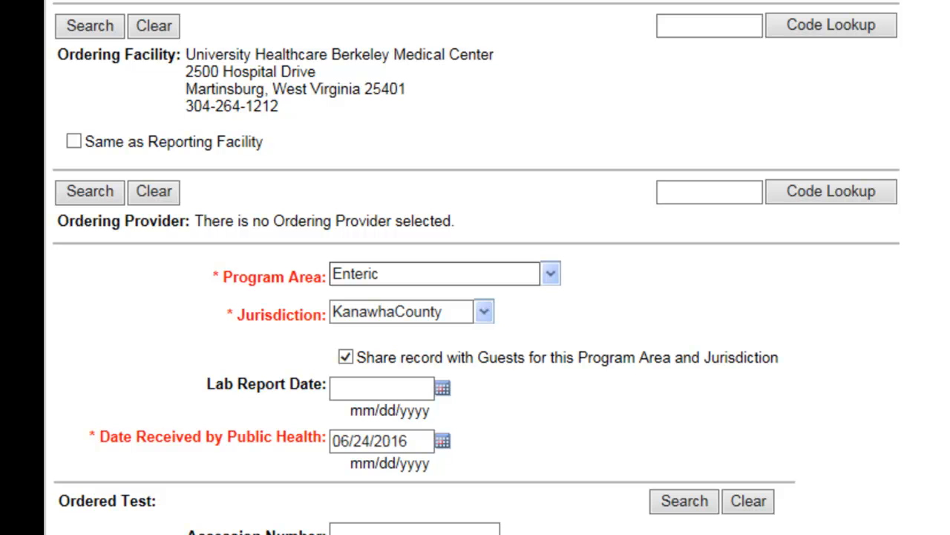
pyautogui.click(382, 388)
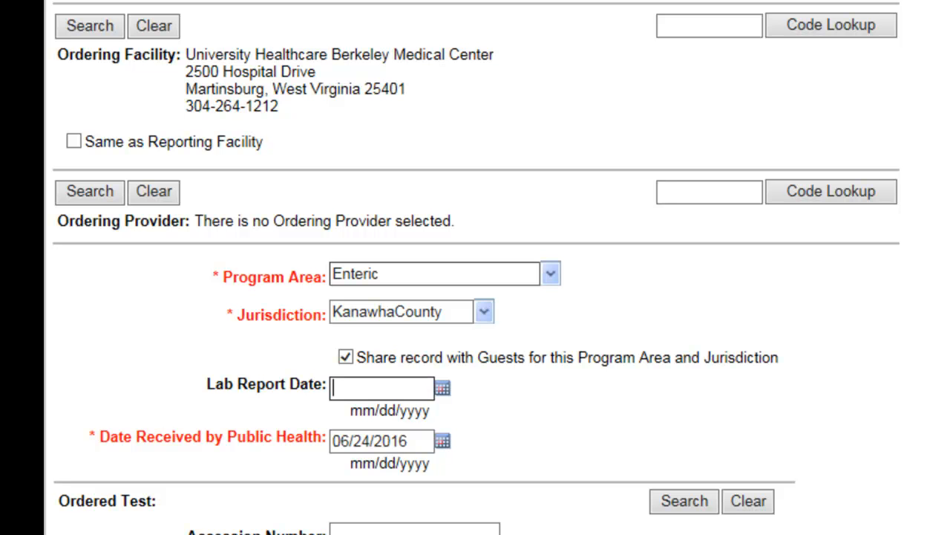
pyautogui.write('04/27/2016')
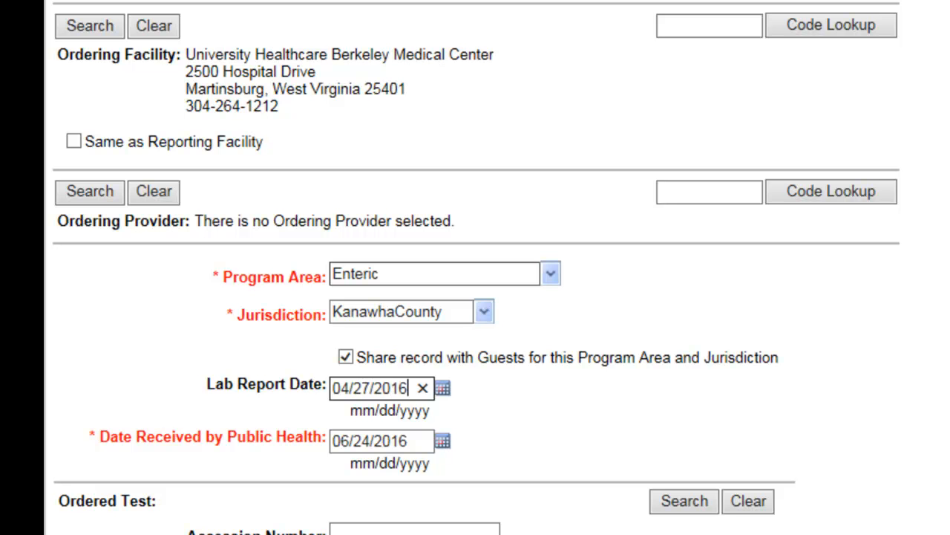
pyautogui.press('Tab')
# Set the date received by public health to 04/27/2016.
pyautogui.click(421, 439)
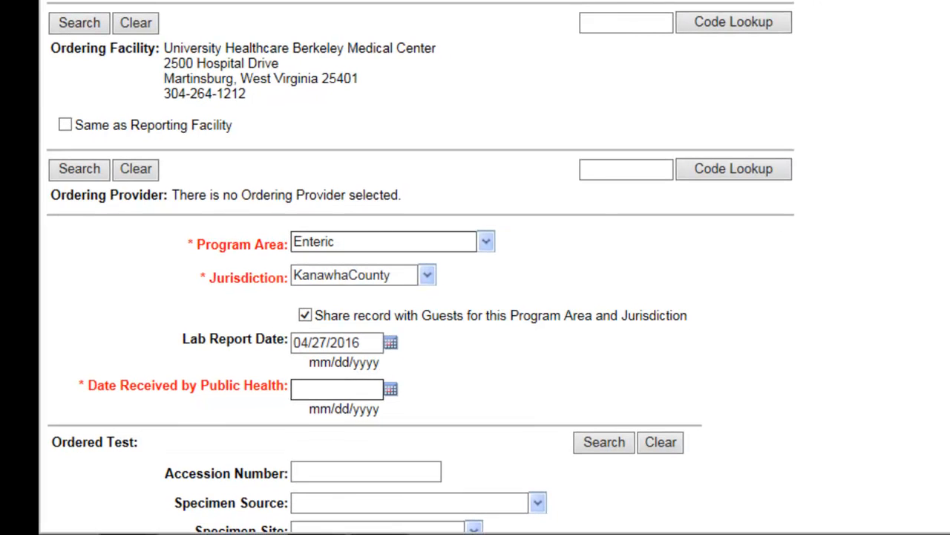
pyautogui.write('04/27/2016')
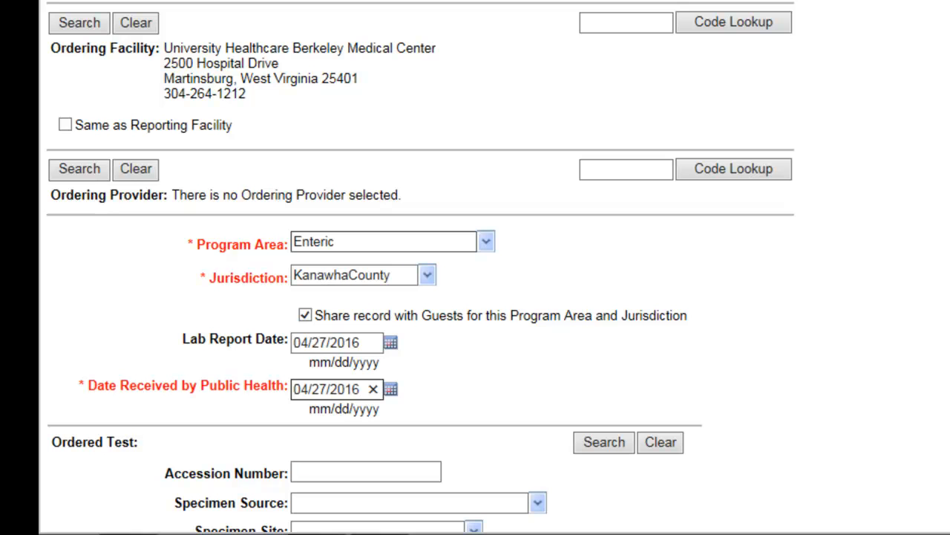
pyautogui.press('Tab')
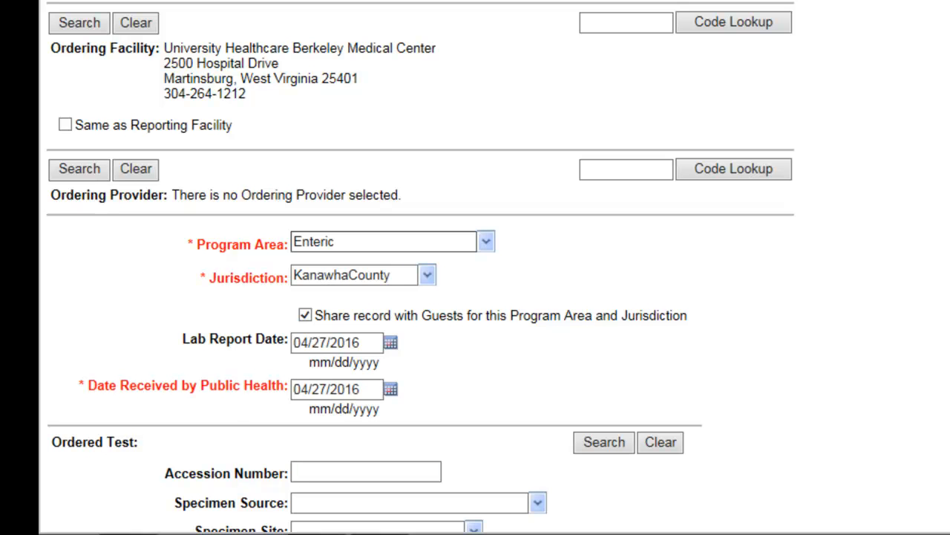
pyautogui.press('Return')
pyautogui.click(365, 444)
pyautogui.press('Return')
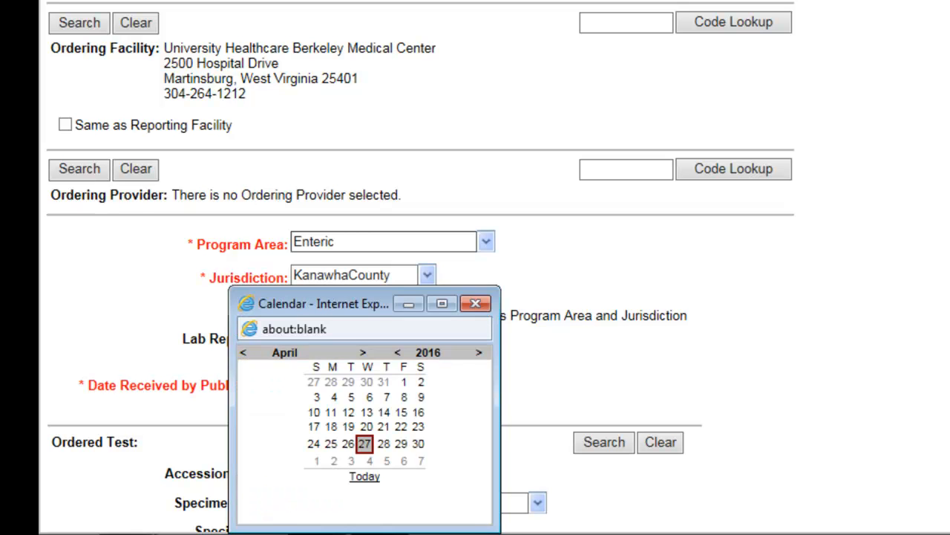
pyautogui.click(364, 444)
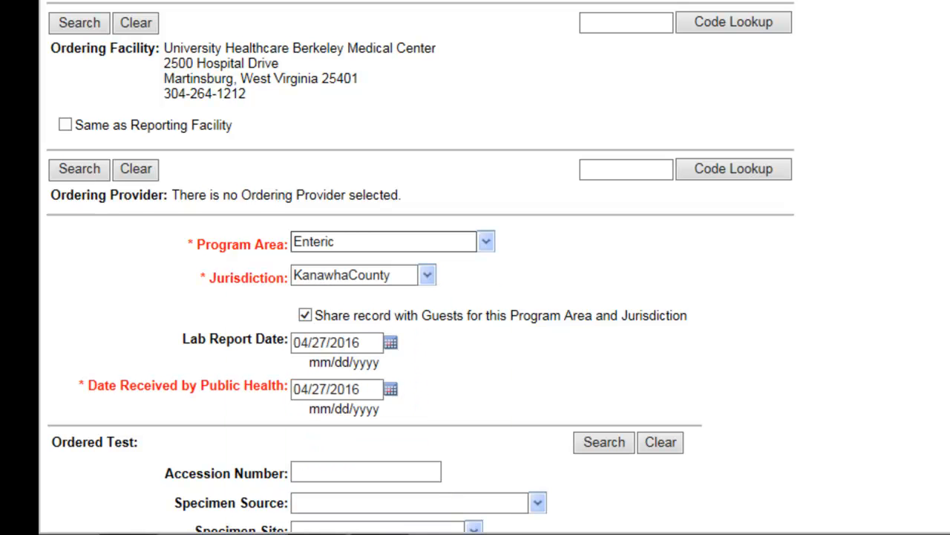
# Search the short list of ordered tests for "campy" and select Campylobacter antibodies.
pyautogui.scroll(-5, 420, 267)
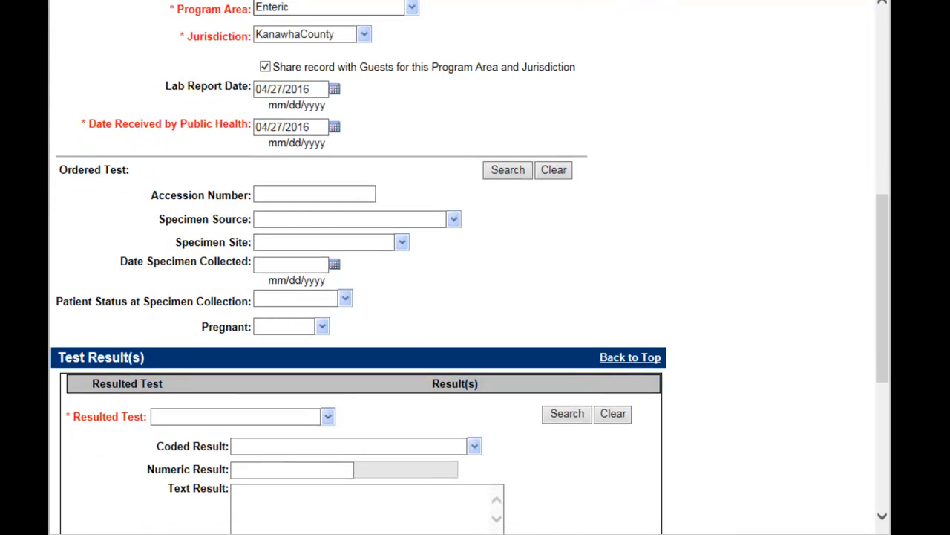
pyautogui.click(507, 170)
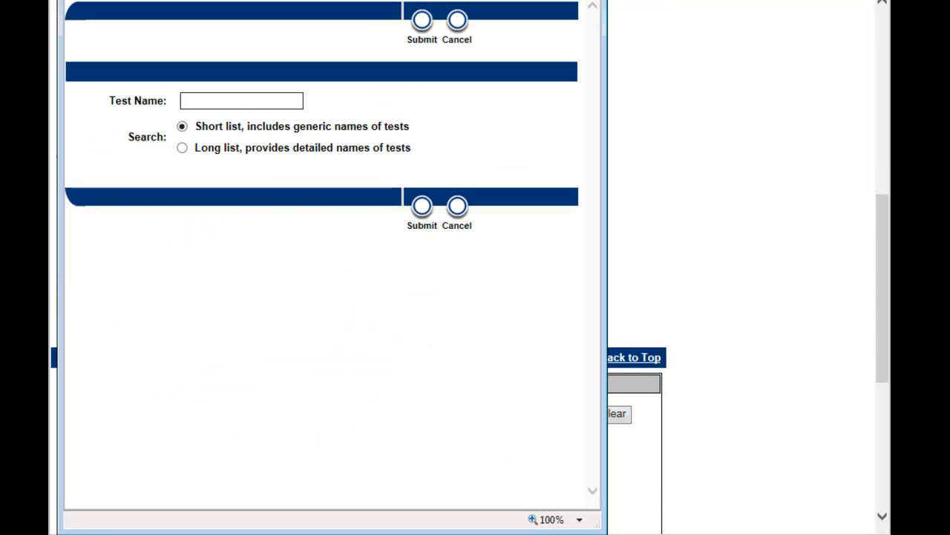
pyautogui.write('campy')
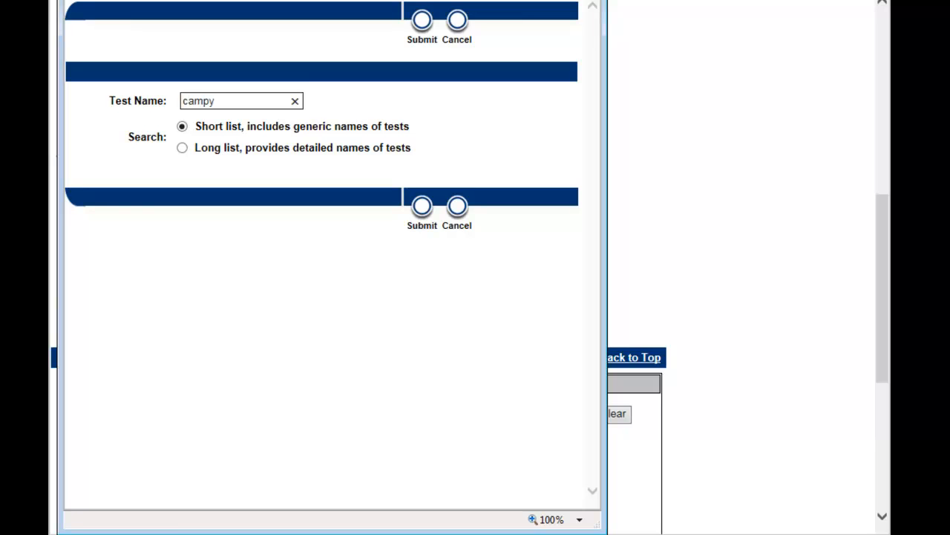
pyautogui.press('Return')
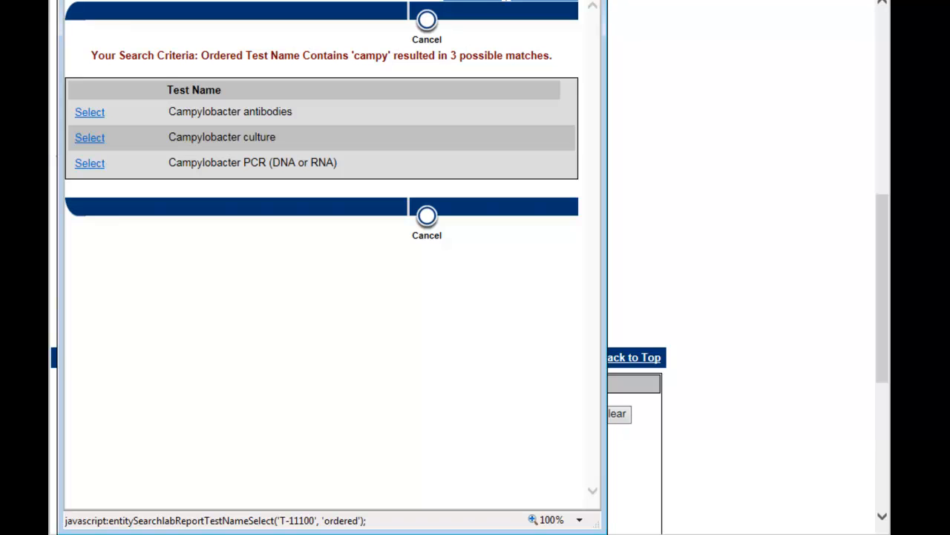
pyautogui.click(90, 112)
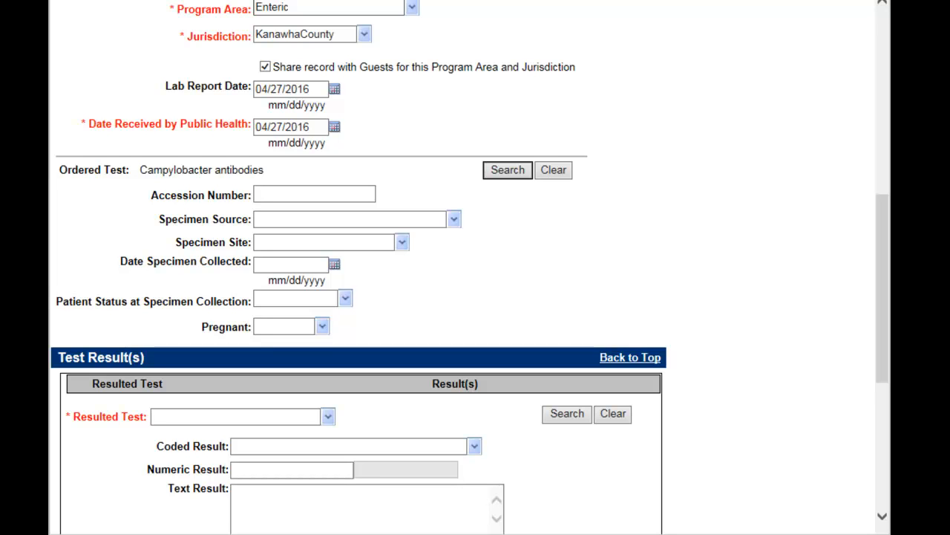
# Set the specimen source of the ordered test to Stool = Fecal.
pyautogui.click(350, 219)
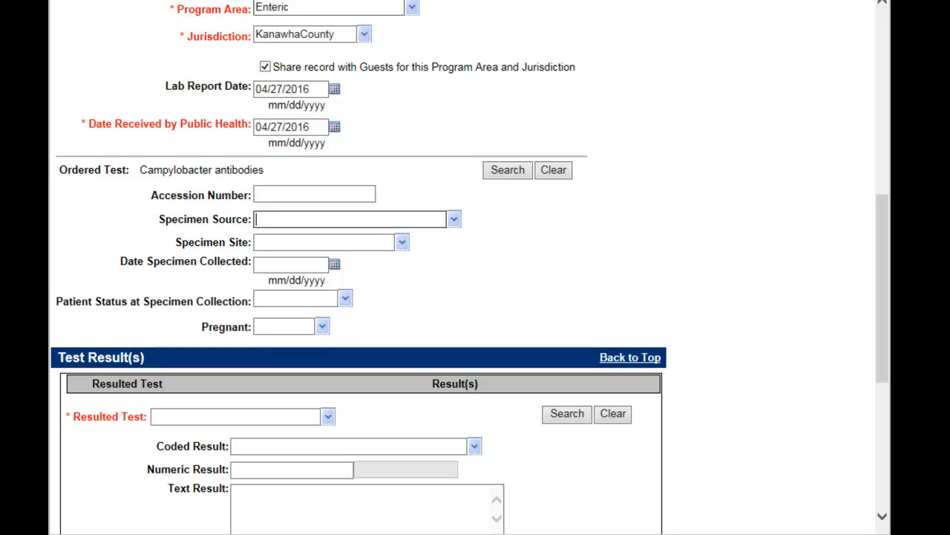
pyautogui.write('Stool = Fecal')
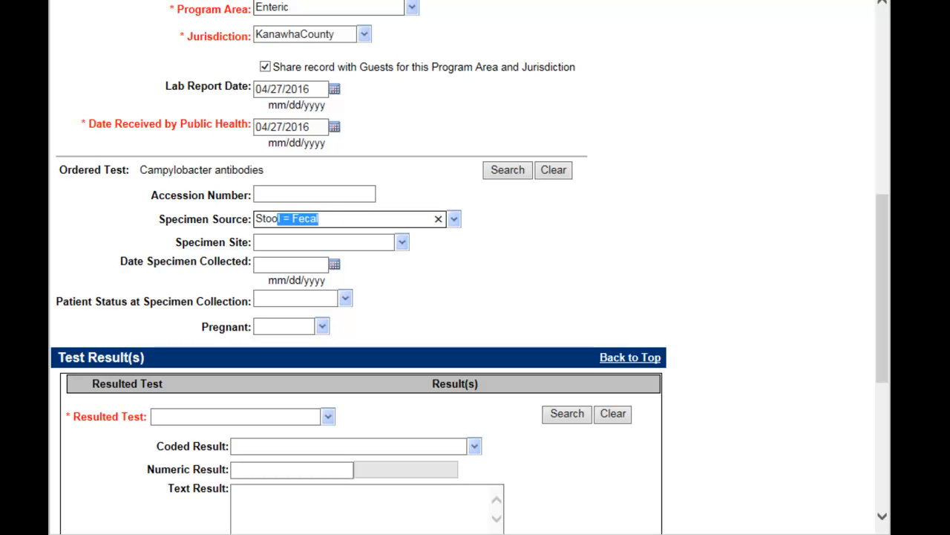
pyautogui.click(454, 219)
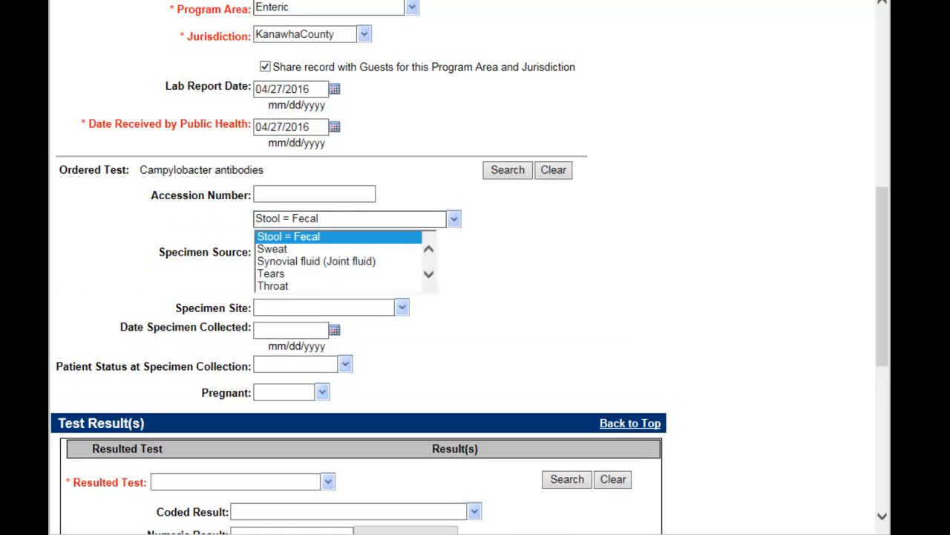
pyautogui.click(349, 237)
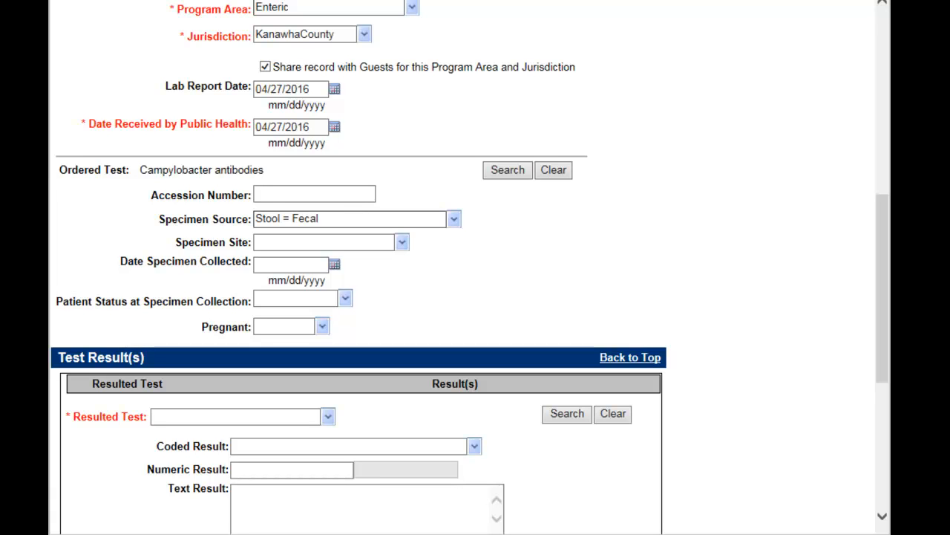
# Set the date the specimen was collected to 04/27/2016.
pyautogui.click(291, 265)
pyautogui.write('04/27/201')
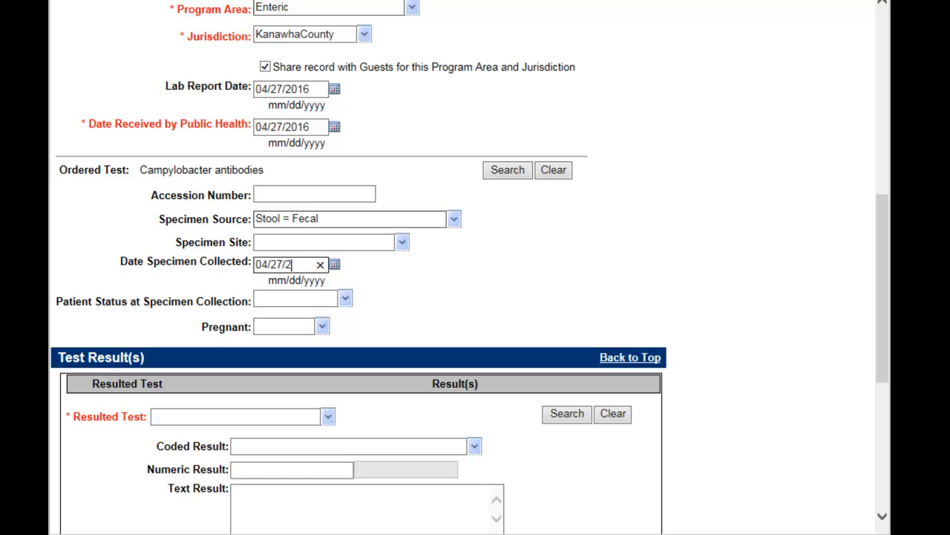
pyautogui.write('6')
pyautogui.click(323, 299)
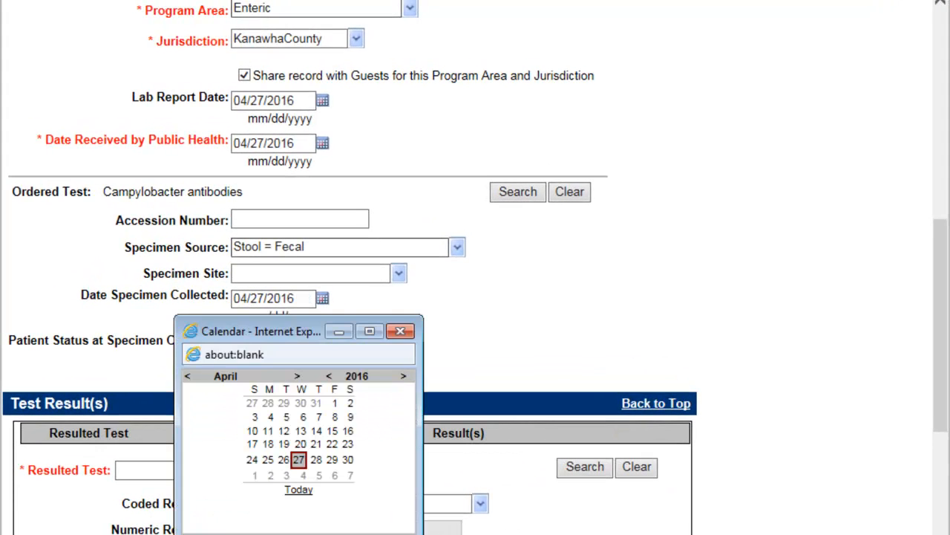
pyautogui.click(297, 458)
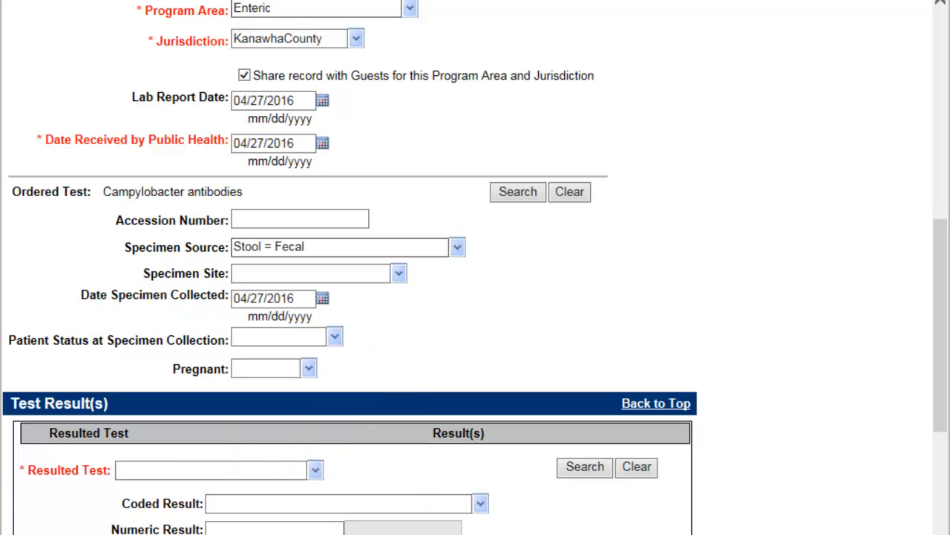
# Set the patient status at specimen collection to Unknown and the pregnancy field to No.
pyautogui.click(335, 336)
pyautogui.click(261, 399)
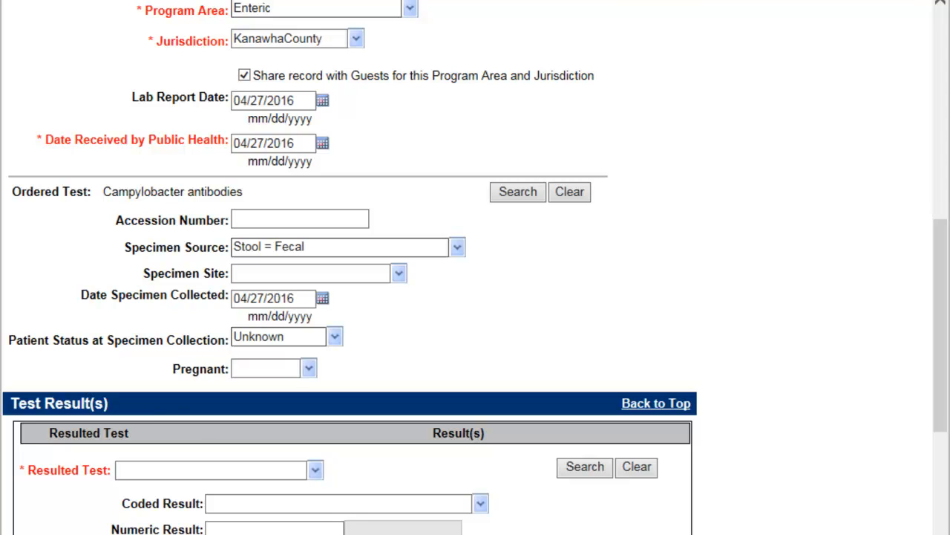
pyautogui.click(308, 368)
pyautogui.click(253, 402)
pyautogui.scroll(-3, 475, 267)
pyautogui.scroll(-2, 476, 267)
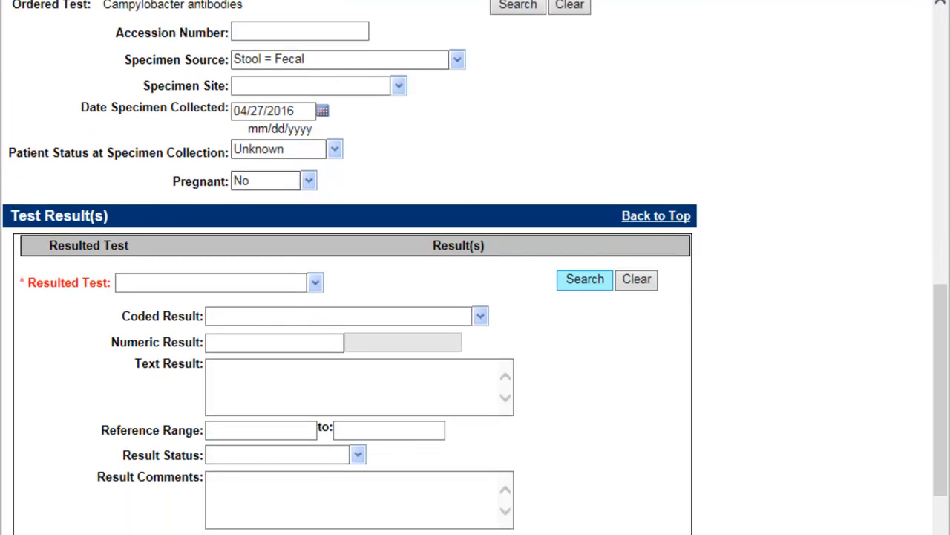
# Search the short list of resulted tests for "campy" and select Campylobacter - Result.
pyautogui.click(585, 280)
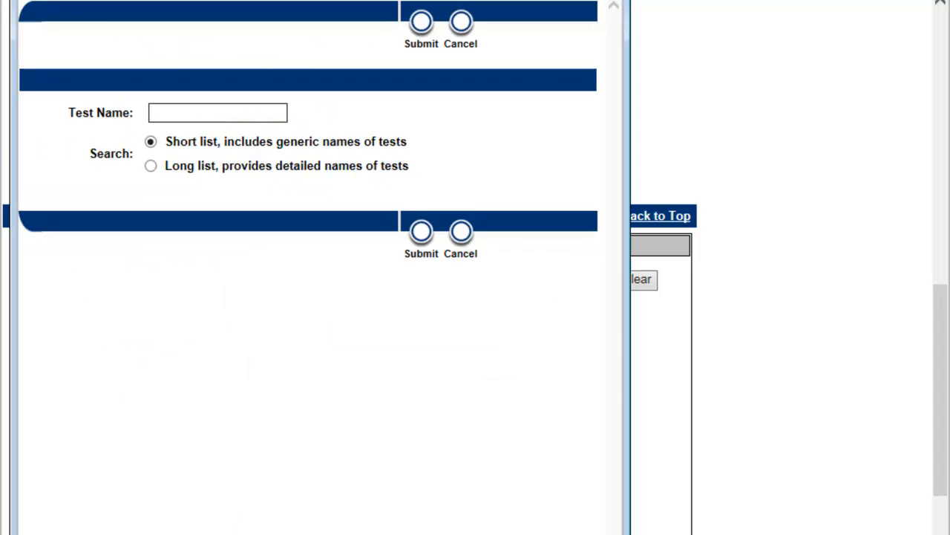
pyautogui.write('campy')
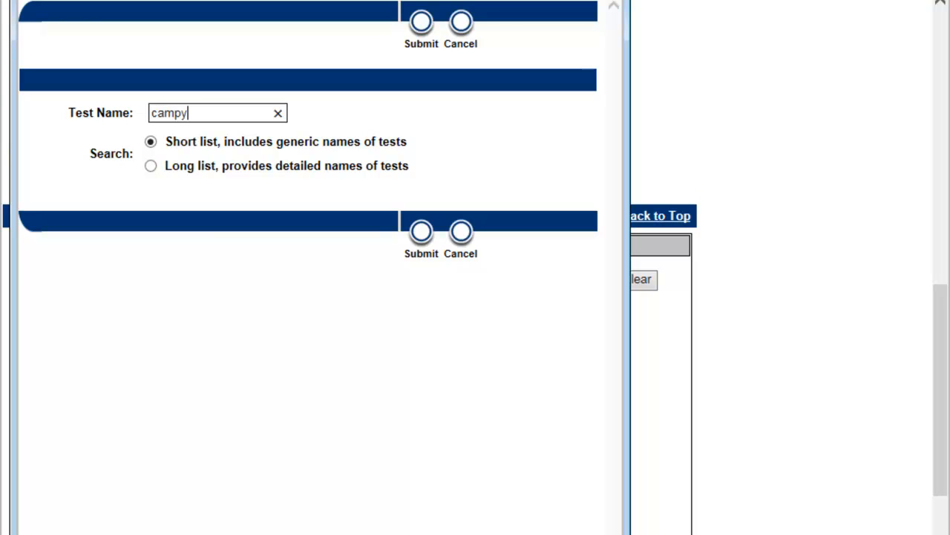
pyautogui.press('Return')
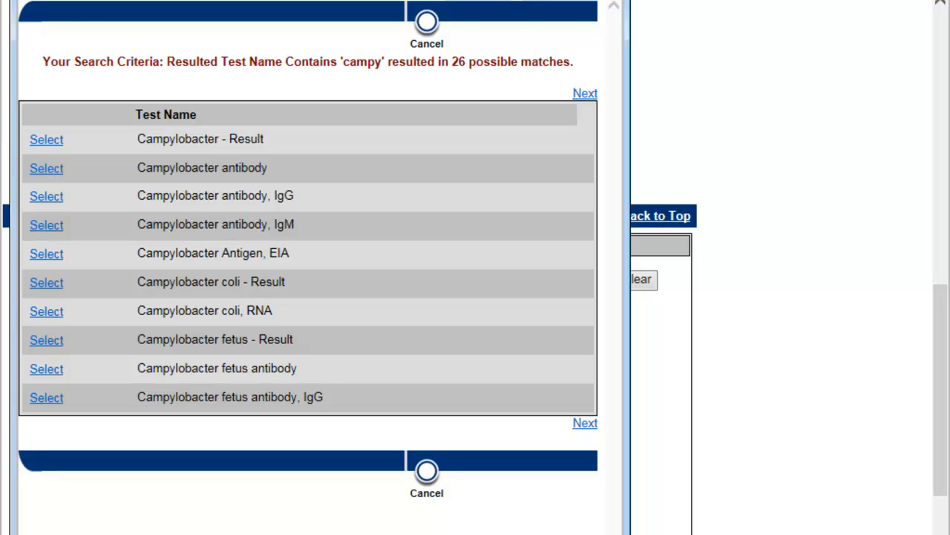
pyautogui.click(47, 139)
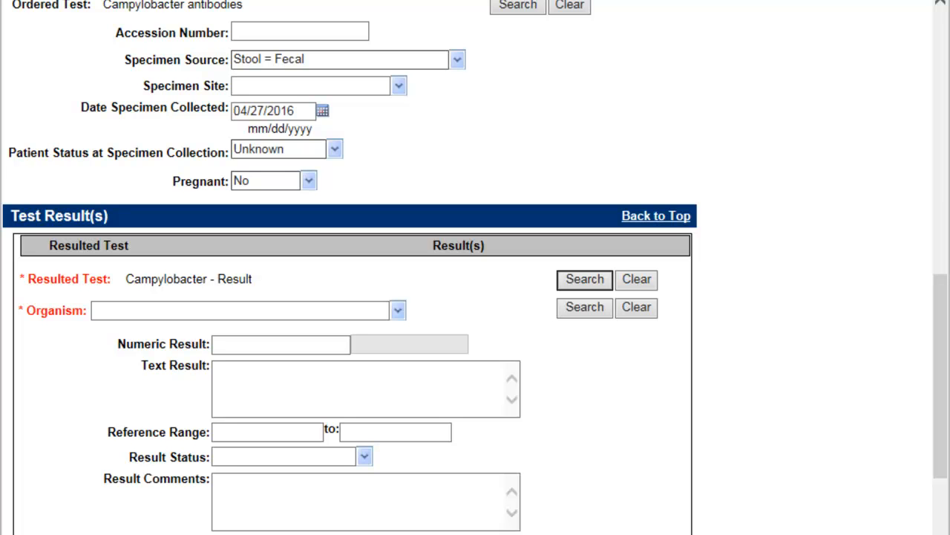
# Search the organisms for "campy" and select Campylobacter species as the organism of the resulted test.
pyautogui.click(585, 306)
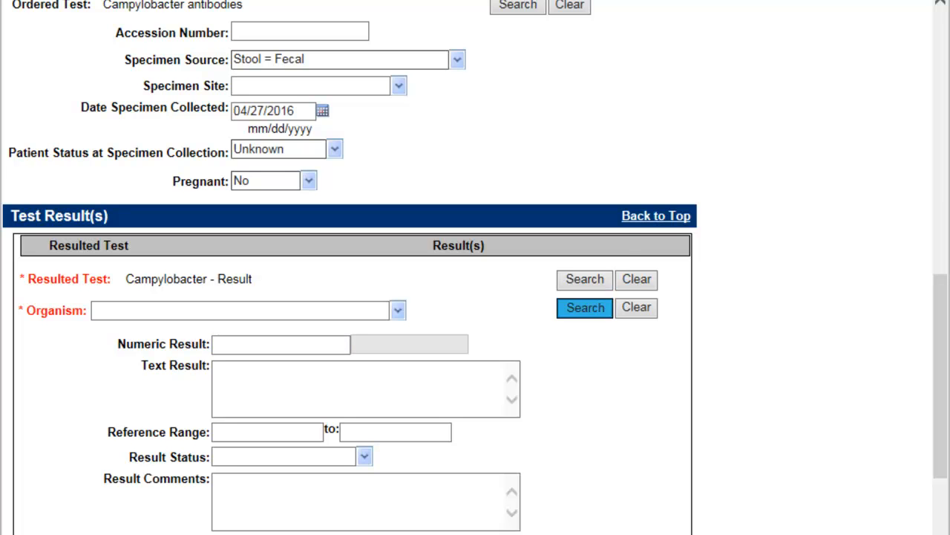
pyautogui.write('campy')
pyautogui.press('Return')
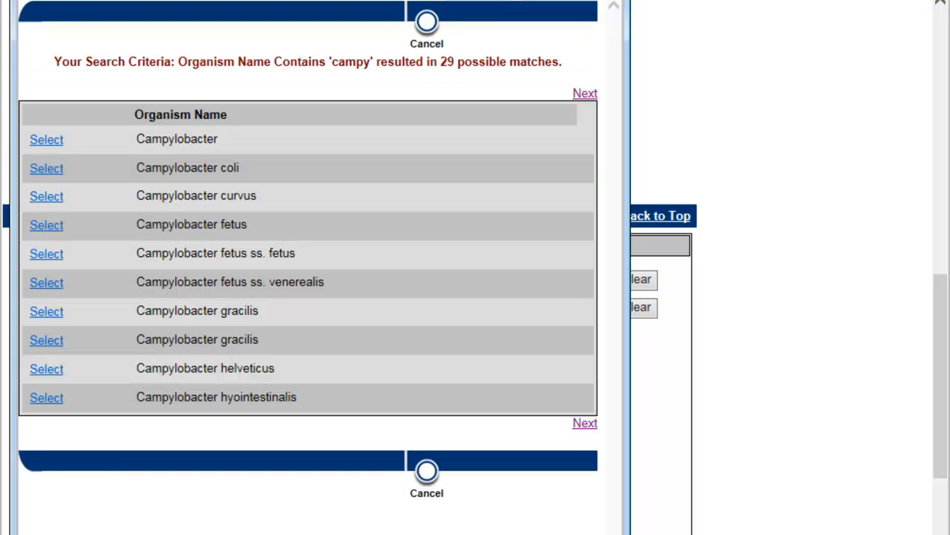
pyautogui.click(585, 93)
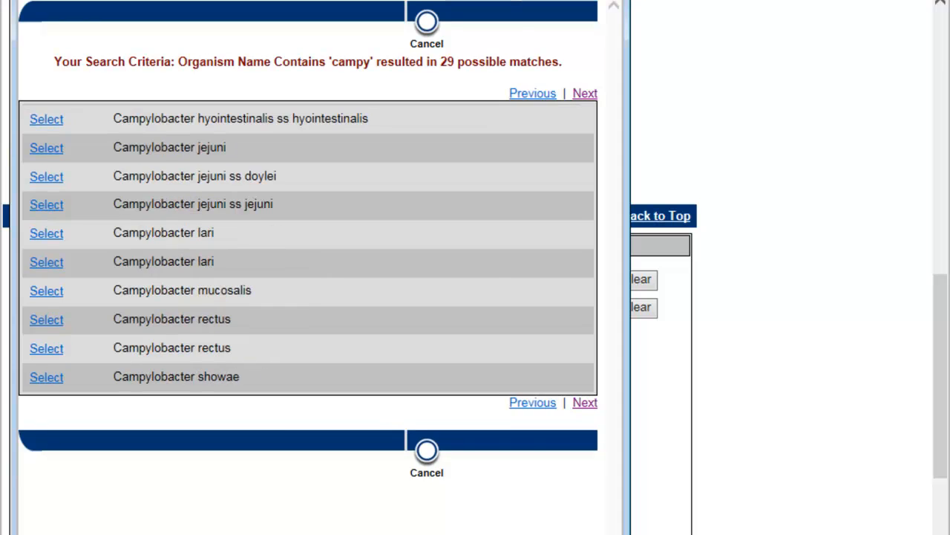
pyautogui.click(585, 94)
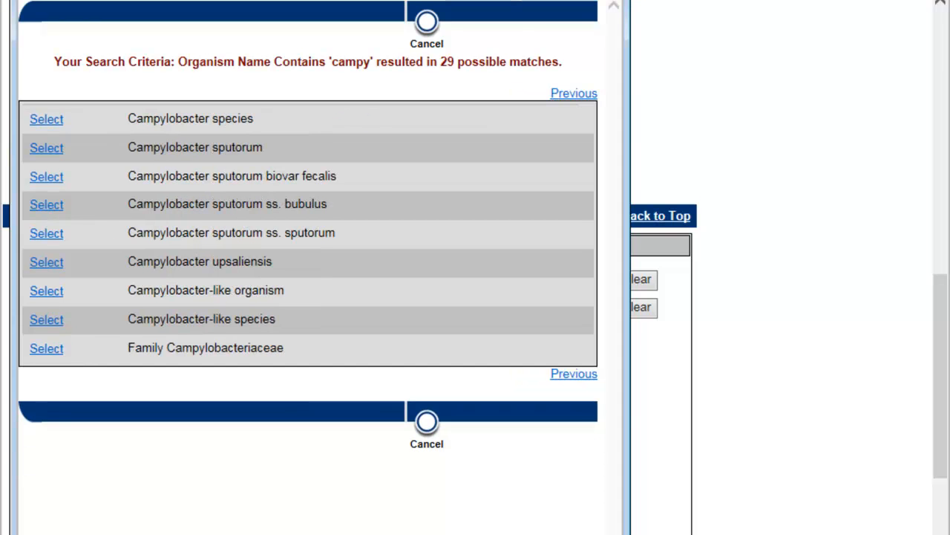
pyautogui.click(46, 120)
# Enter POSITIVE as the text result and set the result status to Final.
pyautogui.click(364, 380)
pyautogui.write('POSITIVE')
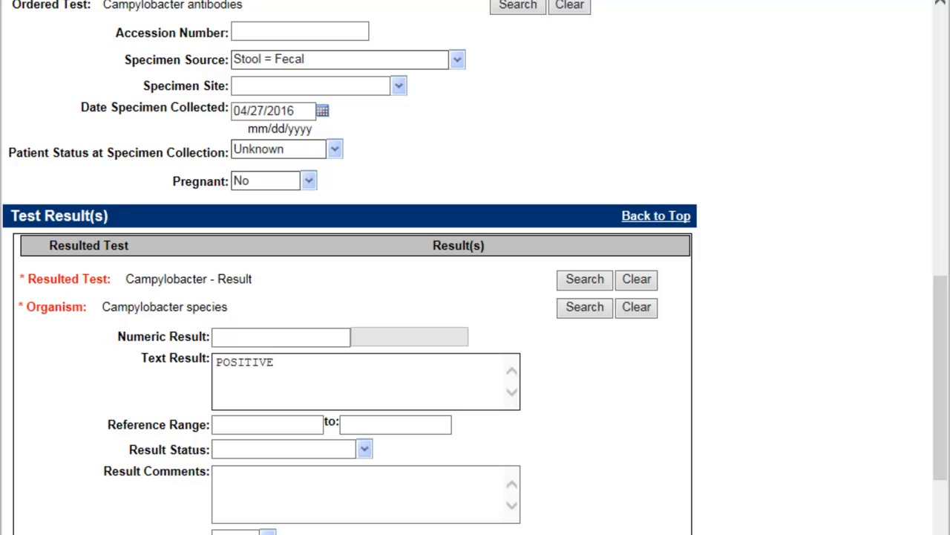
pyautogui.click(365, 448)
pyautogui.press('Down')
pyautogui.press('Down')
pyautogui.press('Tab')
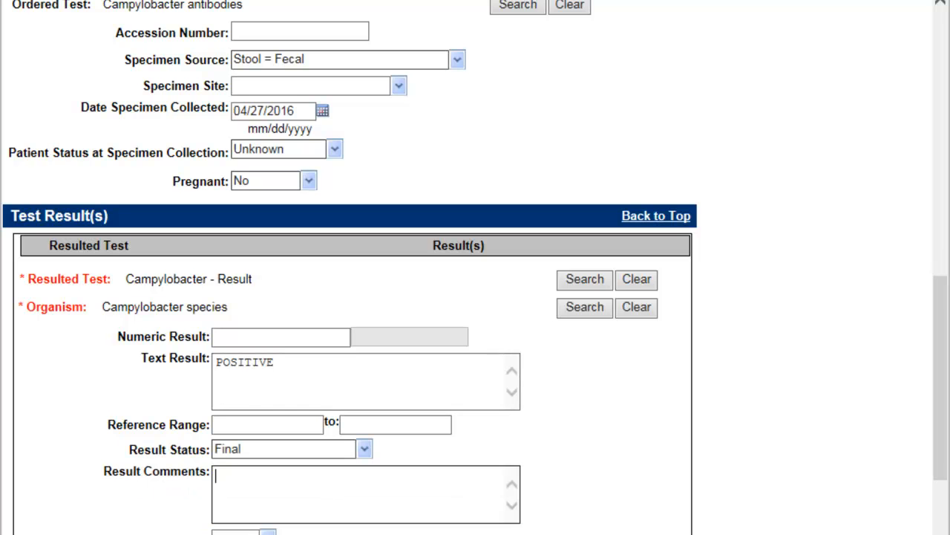
# Set Susceptibility Test to No and Track Isolate to Yes for the Campylobacter result.
pyautogui.scroll(-3, 475, 297)
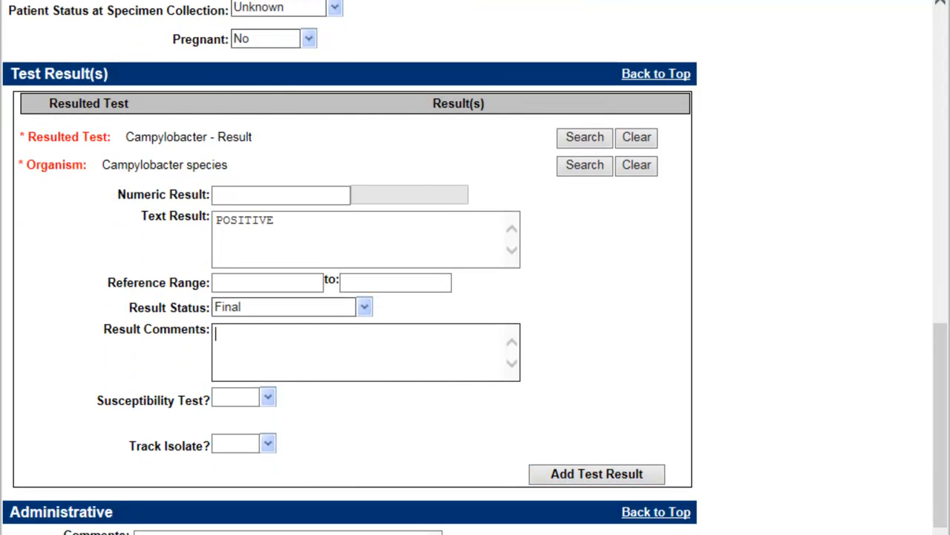
pyautogui.press('Tab')
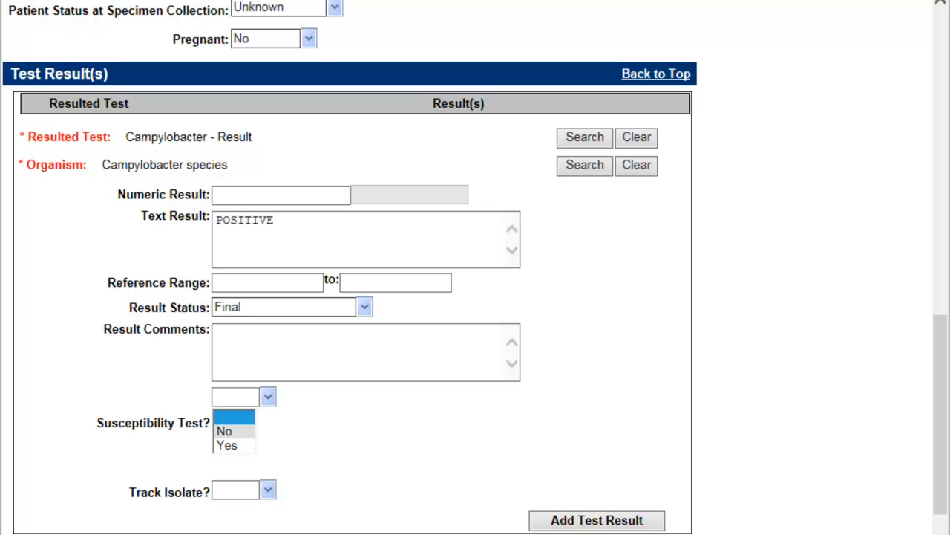
pyautogui.click(224, 431)
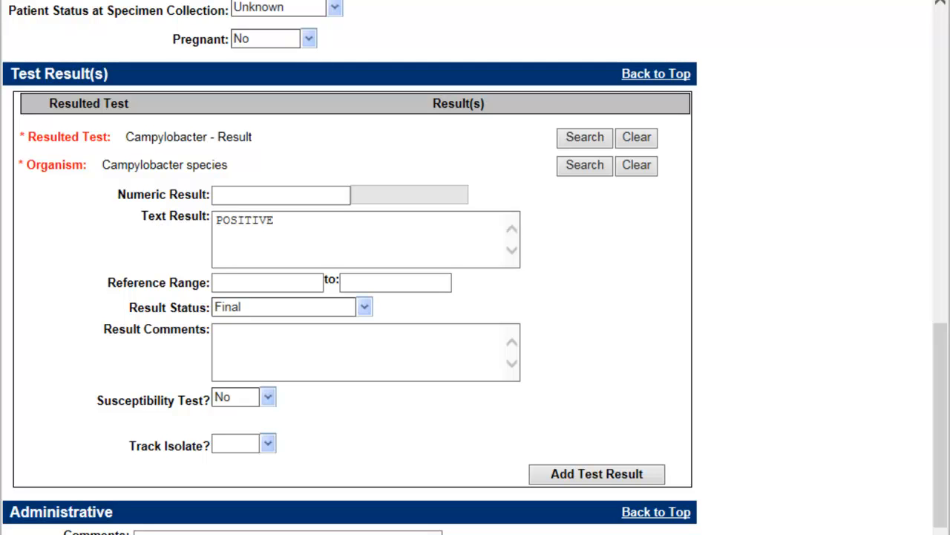
pyautogui.click(268, 443)
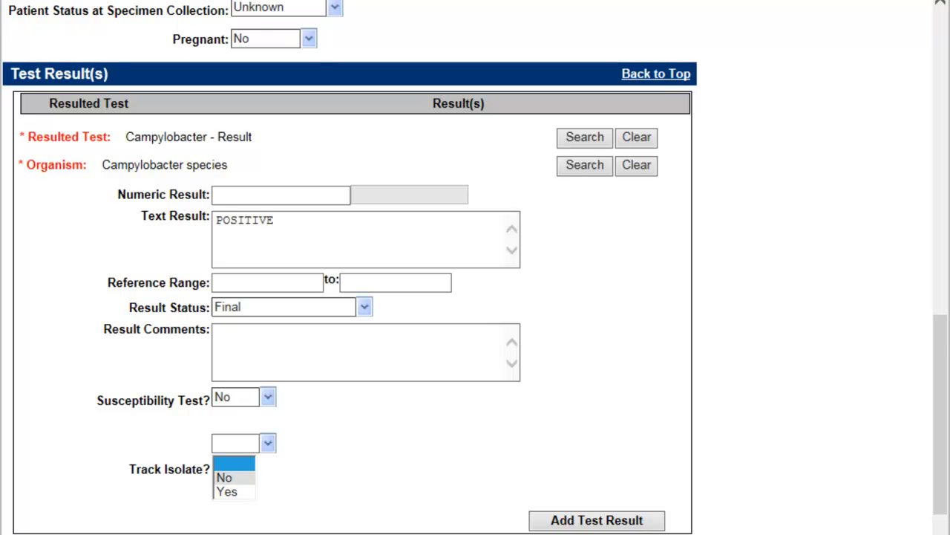
pyautogui.click(226, 491)
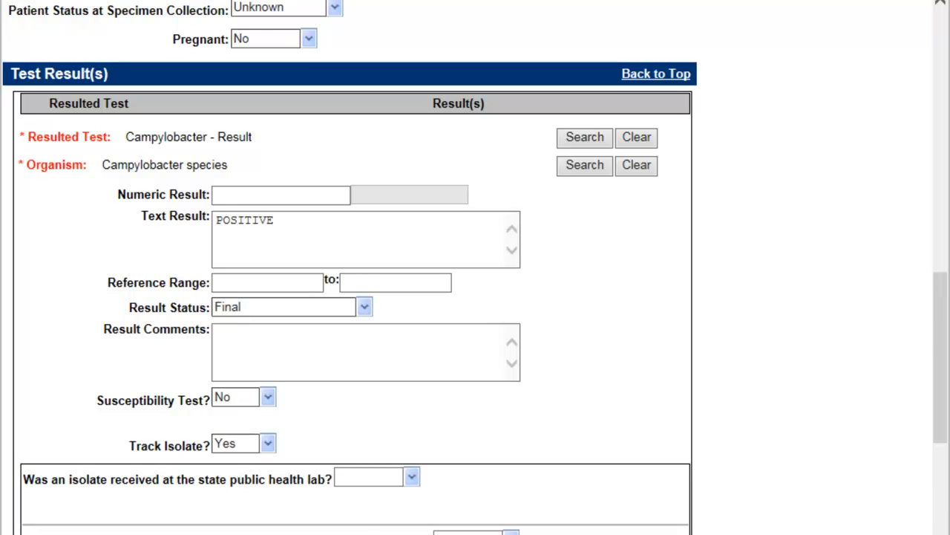
# Add the completed Campylobacter test result to the lab report, leaving the isolate tracking questions blank.
pyautogui.scroll(-5, 475, 267)
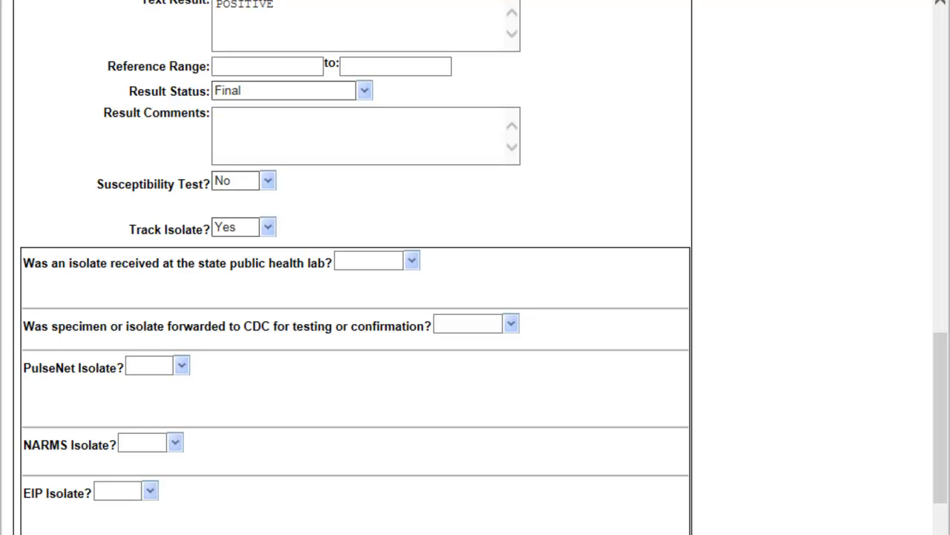
pyautogui.scroll(-1, 475, 267)
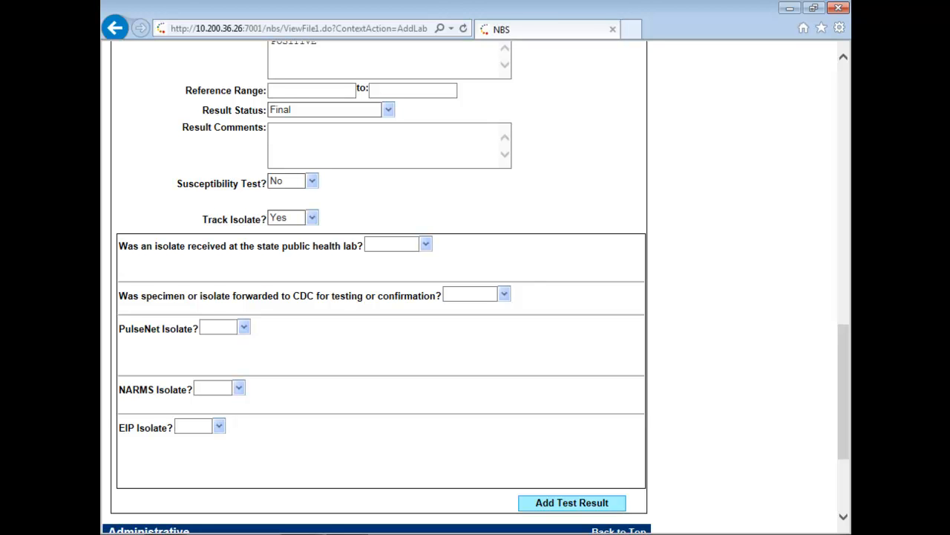
pyautogui.click(572, 503)
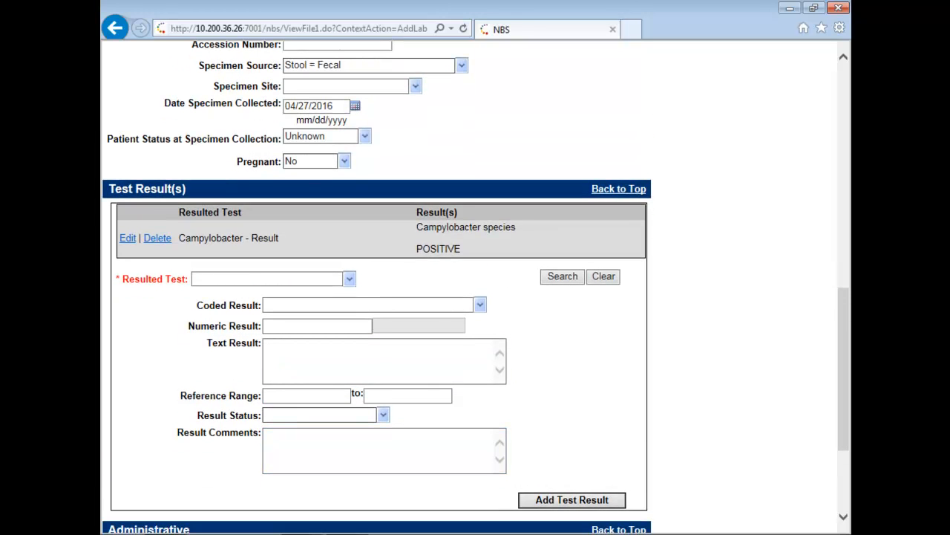
# Proceed from the completed lab report to condition selection and look at the list of available conditions.
pyautogui.scroll(-3, 469, 286)
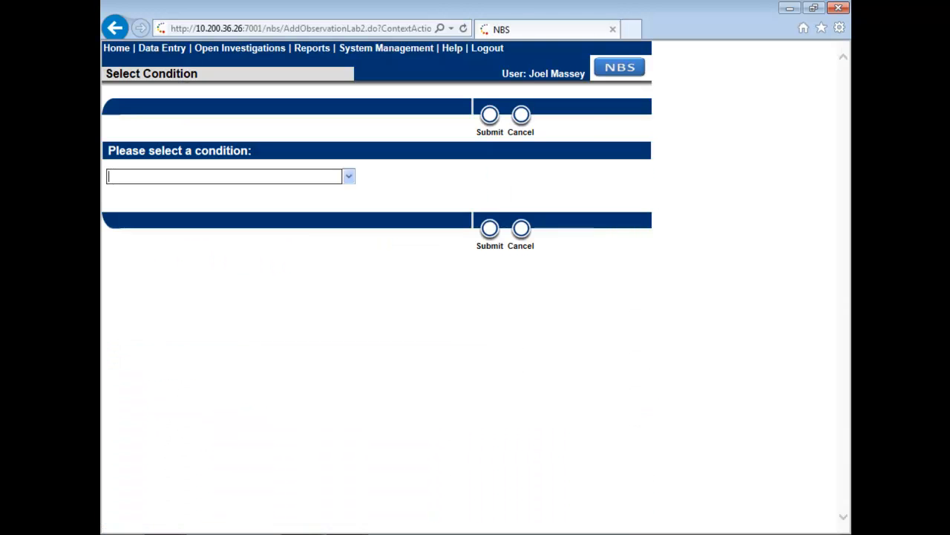
pyautogui.click(349, 176)
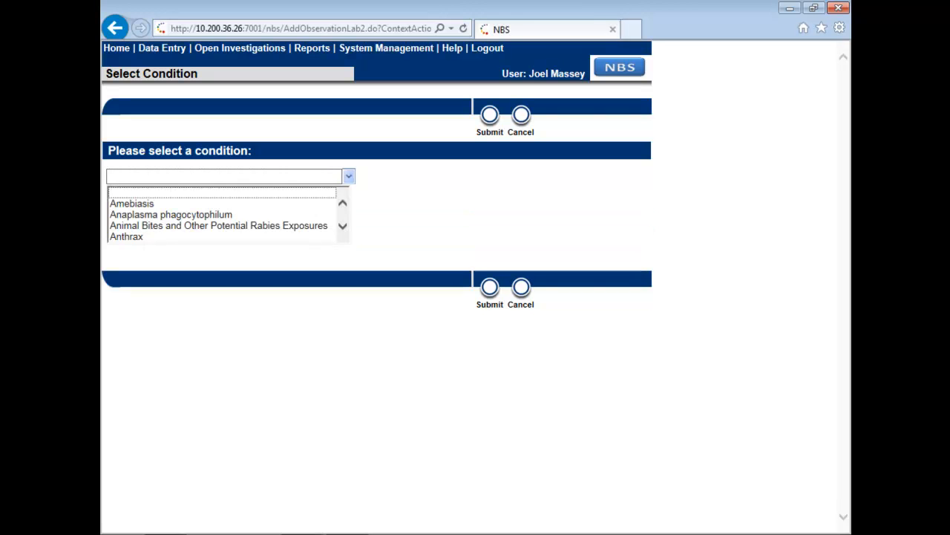
pyautogui.click(349, 176)
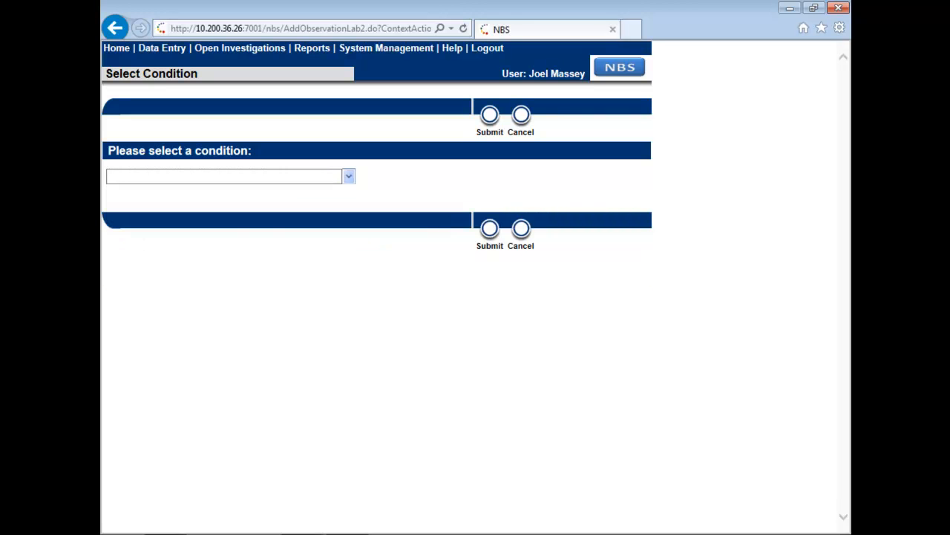